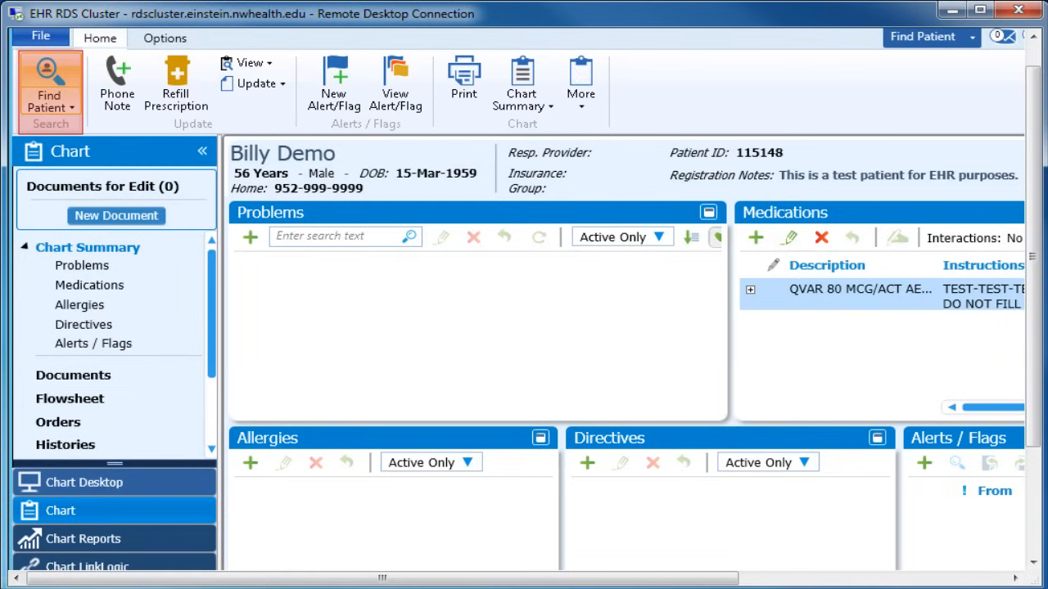
Find the required active patient by last and first name across all authorized locations and open the matching chart
{"action": "left_click", "coordinate": [50, 84]}
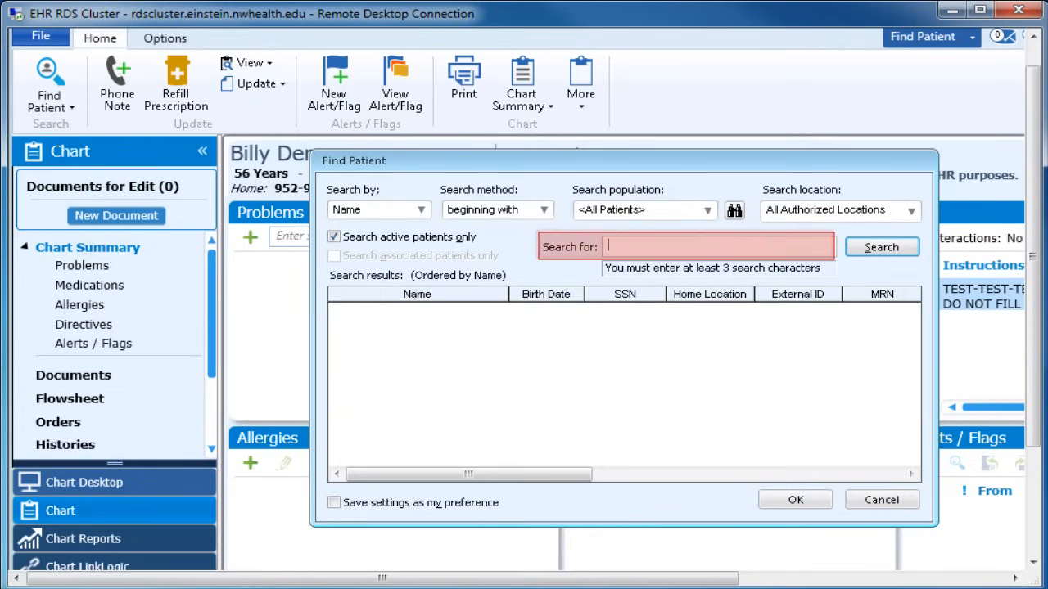
{"action": "type", "text": "demo"}
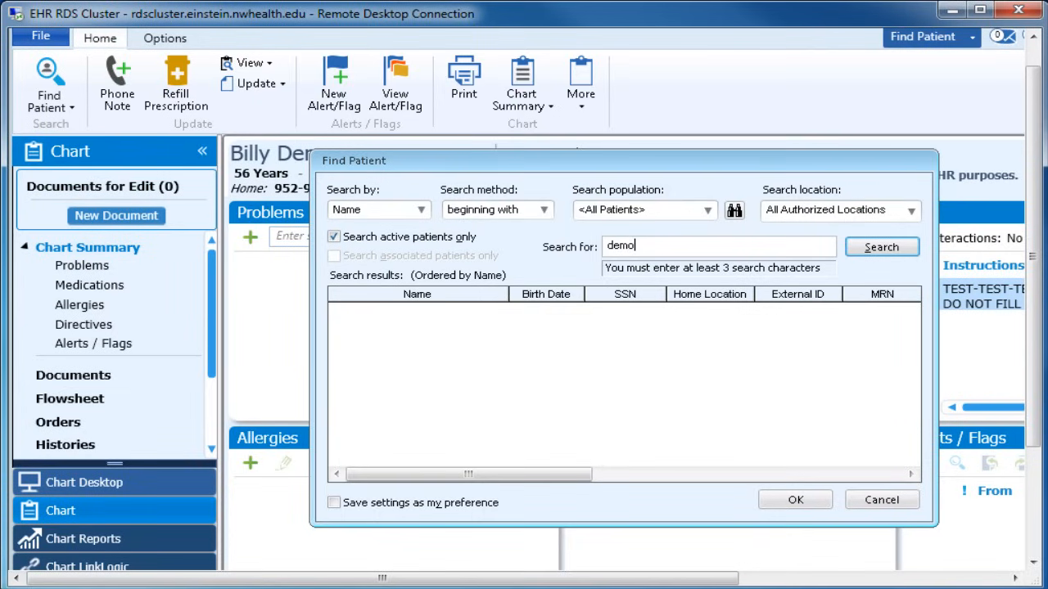
{"action": "type", "text": ", kell"}
{"action": "type", "text": "y"}
{"action": "key", "text": "Return"}
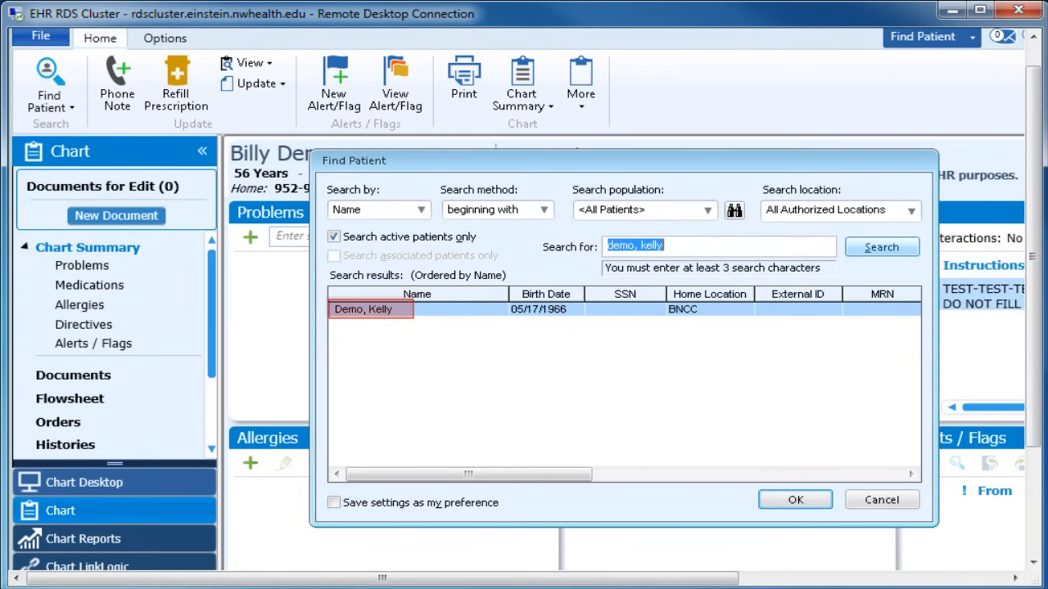
{"action": "key", "text": "Return"}
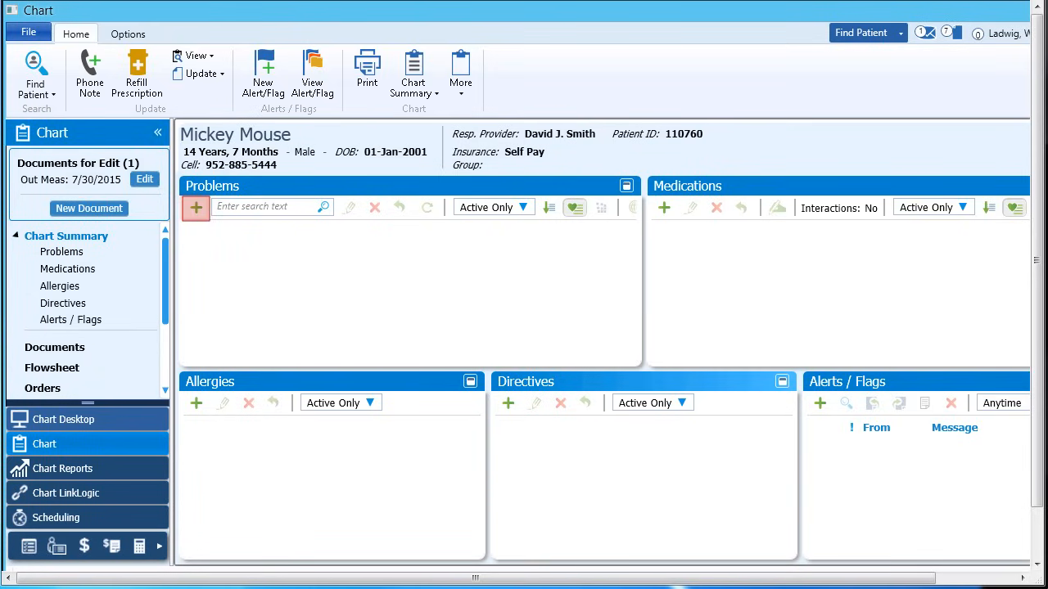
Add the Smart List problem "Knee pain, right" with the comment "mg'd by pcp" and an onset date of 11-May-2015
{"action": "left_click", "coordinate": [196, 207]}
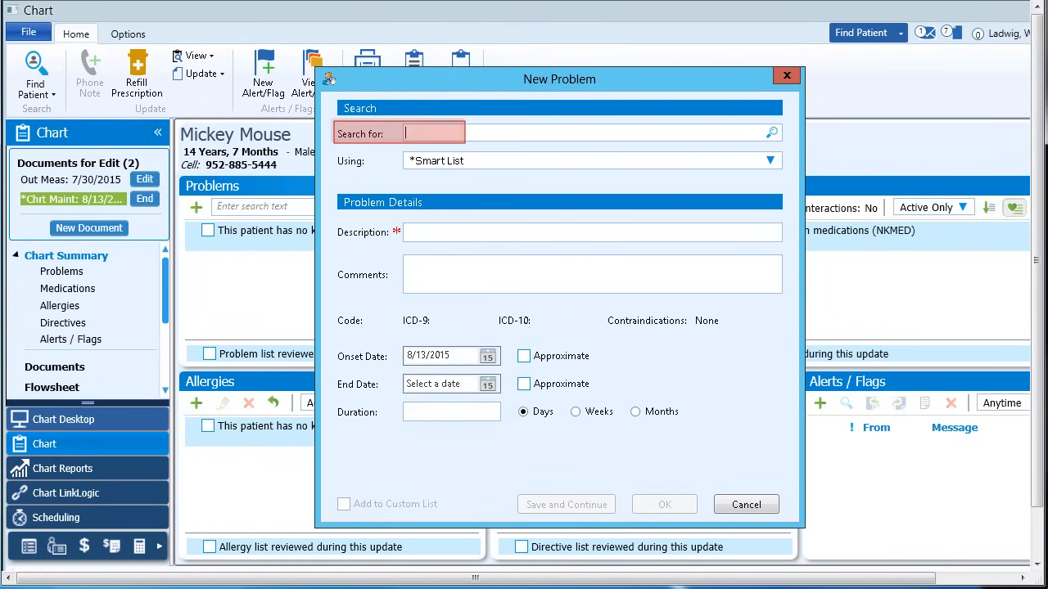
{"action": "type", "text": "kn"}
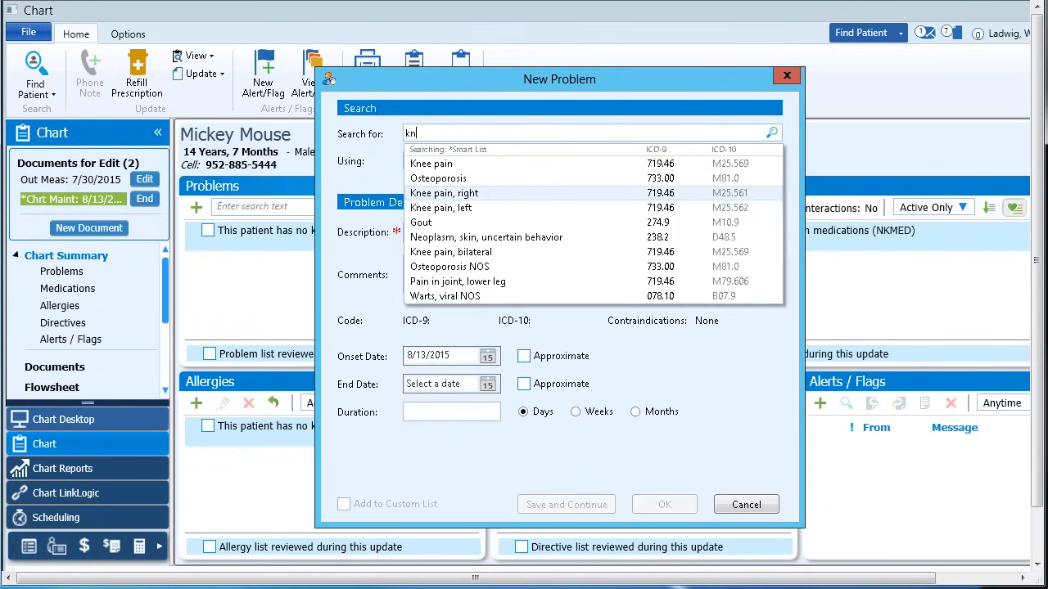
{"action": "left_click", "coordinate": [444, 194]}
{"action": "left_click", "coordinate": [592, 273]}
{"action": "type", "text": "mg'd by p"}
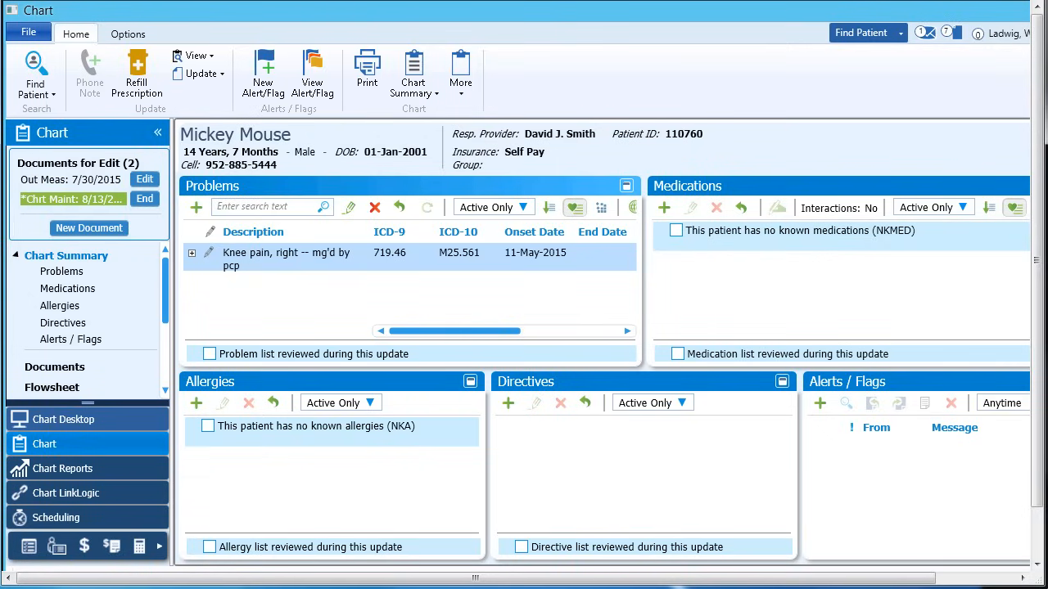
Look up "ne" in the problem search and add Neck pain to the patient's problem list
{"action": "left_click", "coordinate": [263, 207]}
{"action": "type", "text": "ne"}
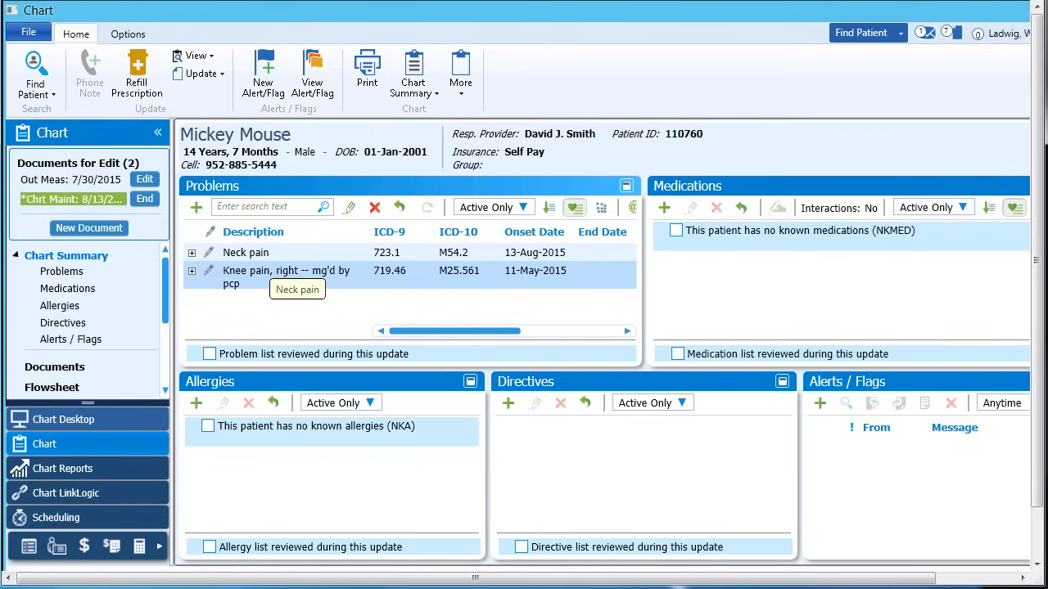
Try to remove the Neck pain problem with Entered In Error as the reason for removal
{"action": "left_click", "coordinate": [269, 254]}
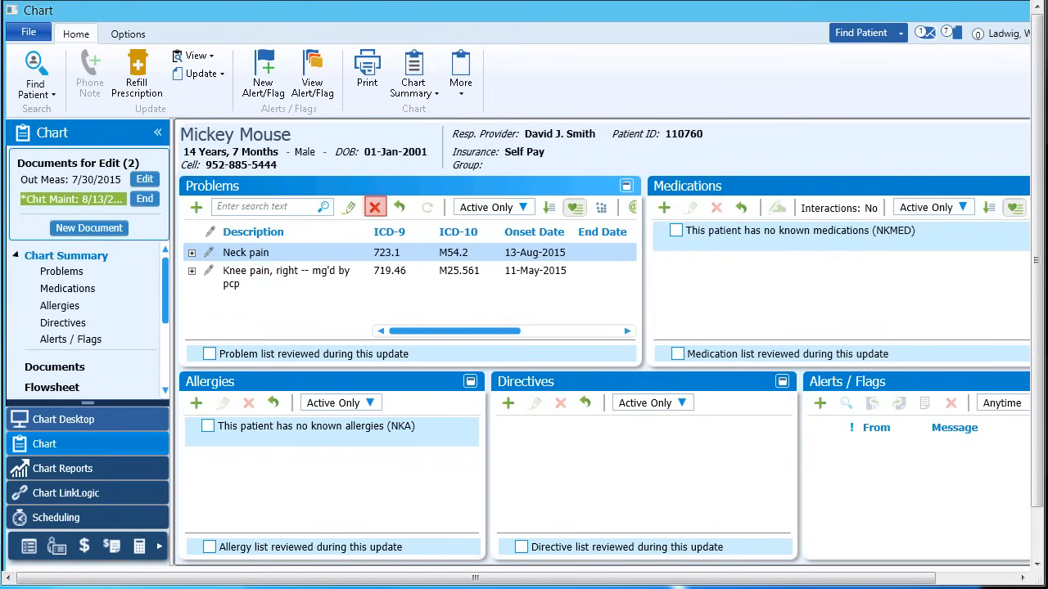
{"action": "left_click", "coordinate": [375, 207]}
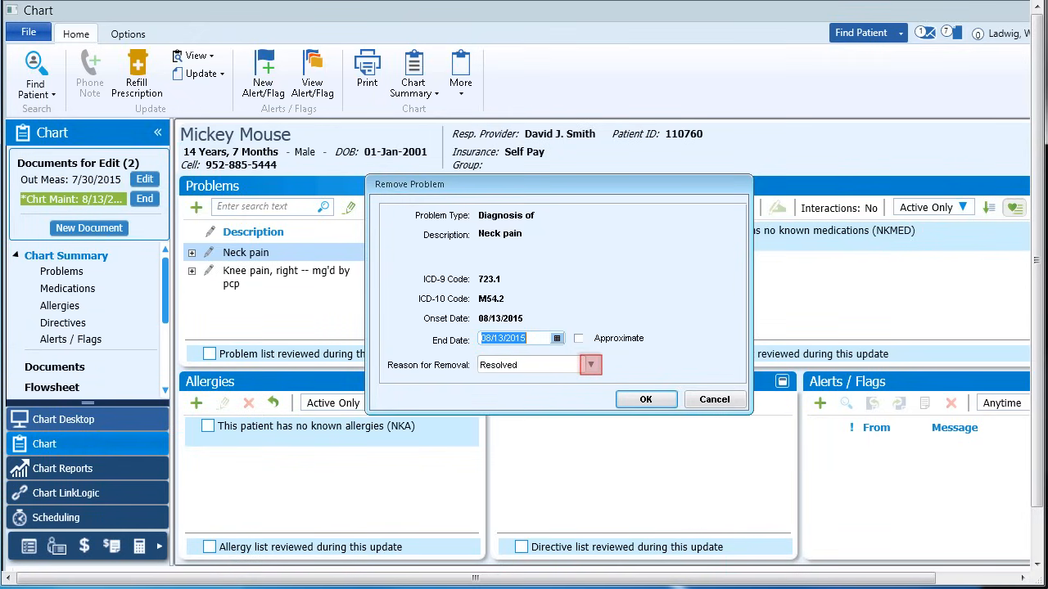
{"action": "left_click", "coordinate": [591, 365]}
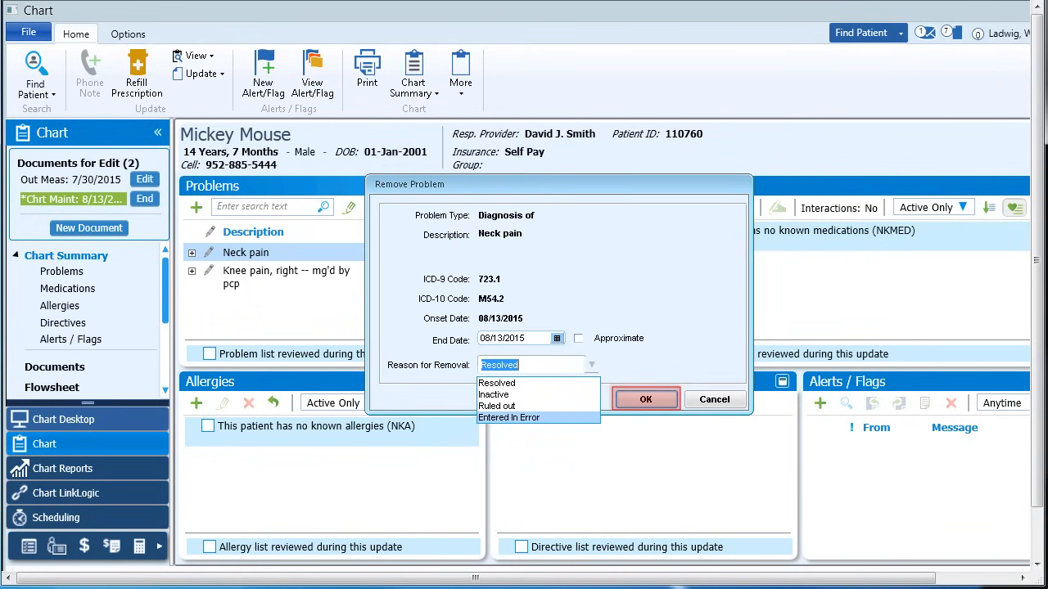
{"action": "left_click", "coordinate": [646, 399]}
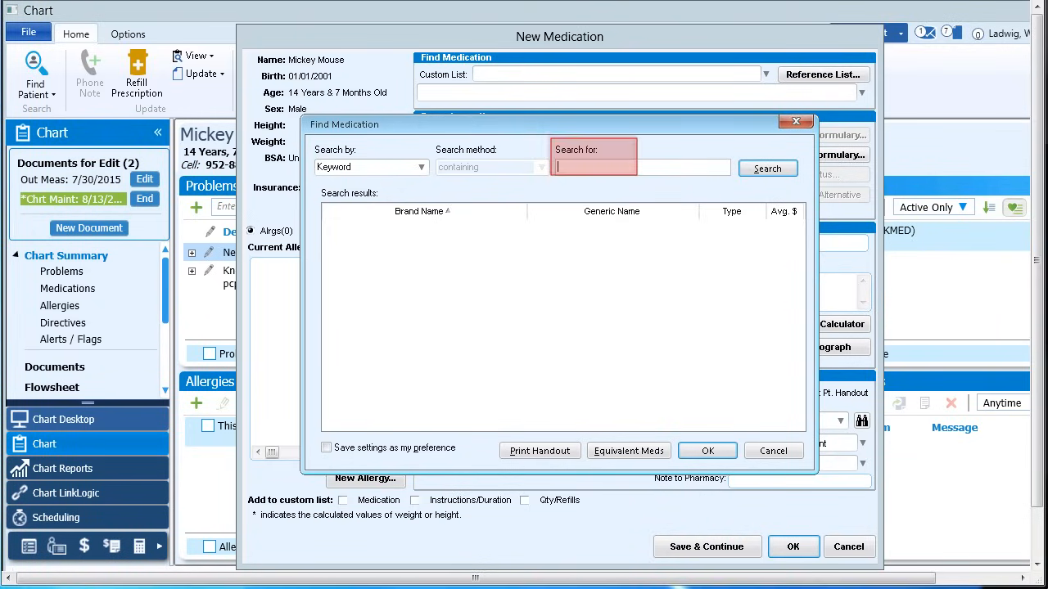
Search the medication reference list for the keyword "zolmitript" and choose ZOLMITRIPTAN 2.5 MG ORAL TABS for the new medication
{"action": "type", "text": "zolm"}
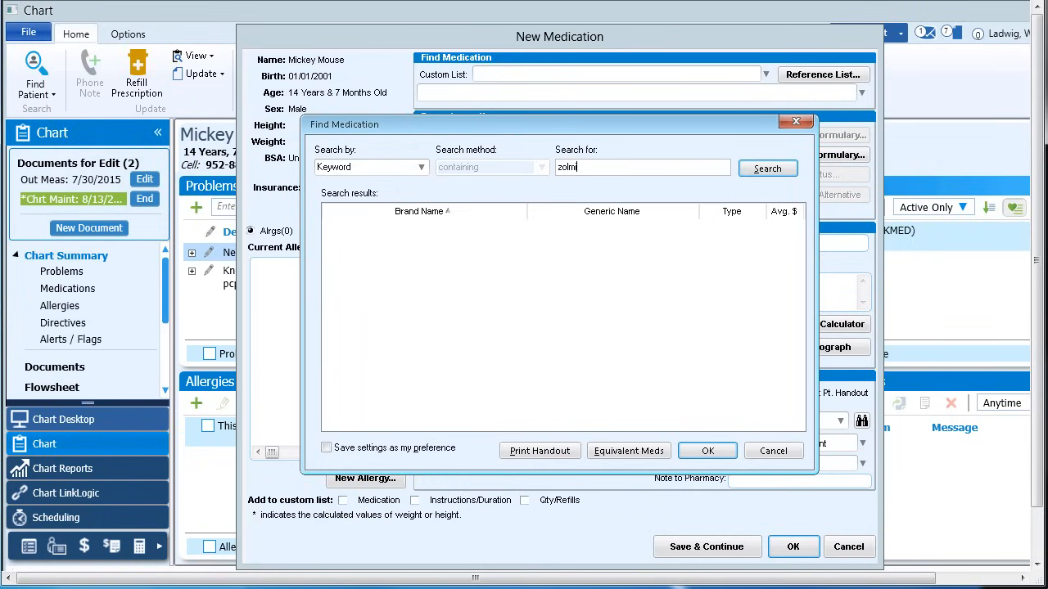
{"action": "type", "text": "itrip"}
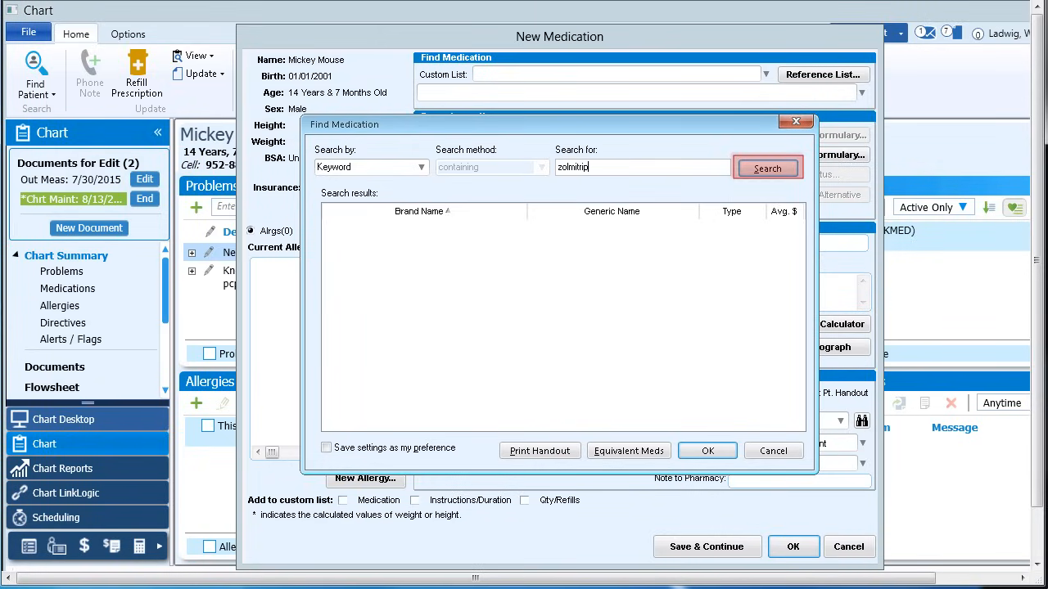
{"action": "type", "text": "t"}
{"action": "key", "text": "Return"}
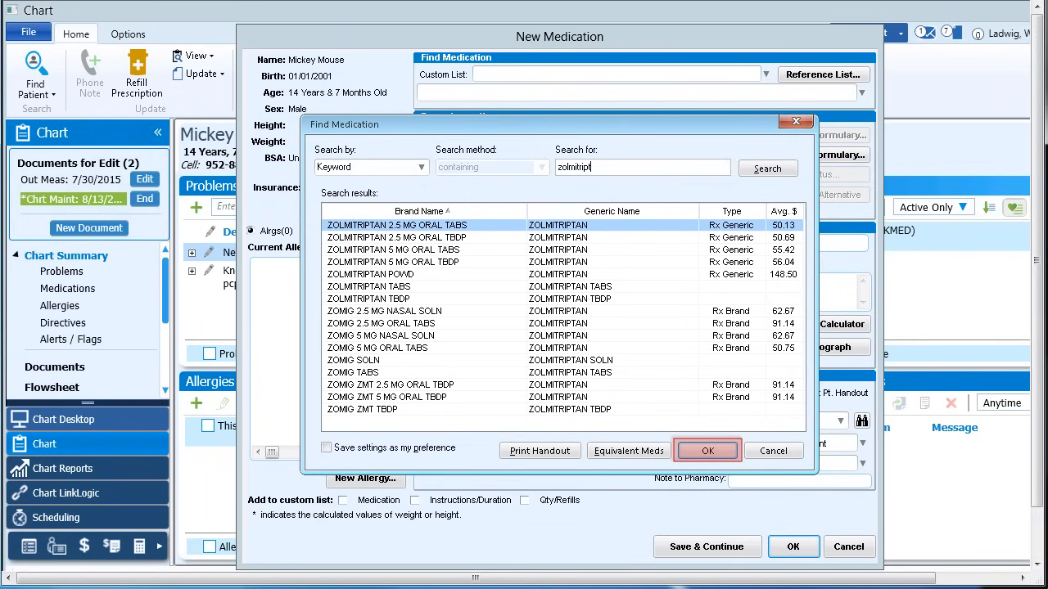
{"action": "key", "text": "Return"}
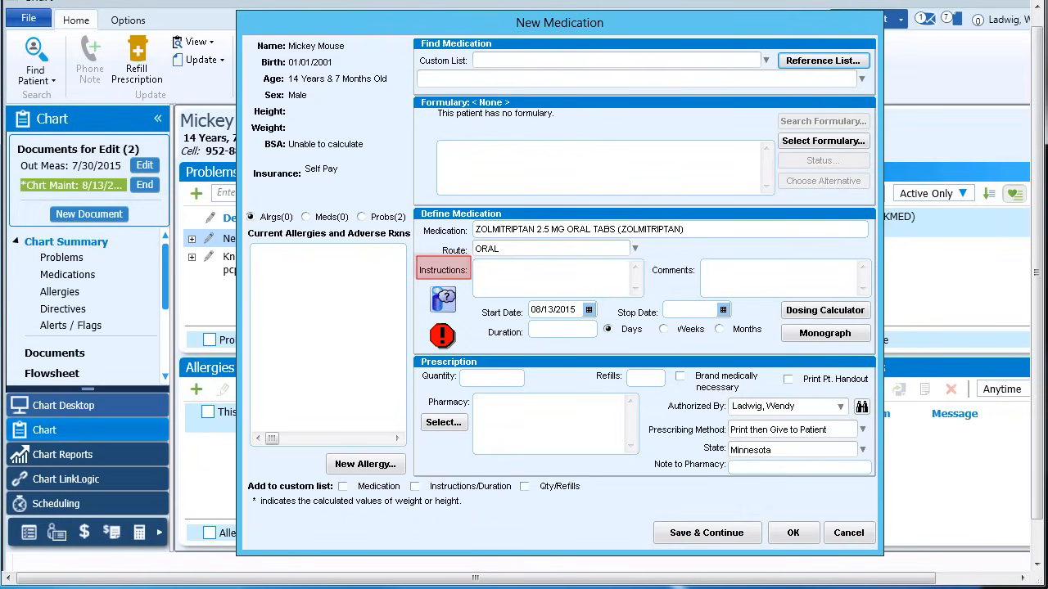
Fill in the new medication's instructions with "mg'd by pcp"
{"action": "left_click", "coordinate": [532, 274]}
{"action": "type", "text": "mg'd by pcp"}
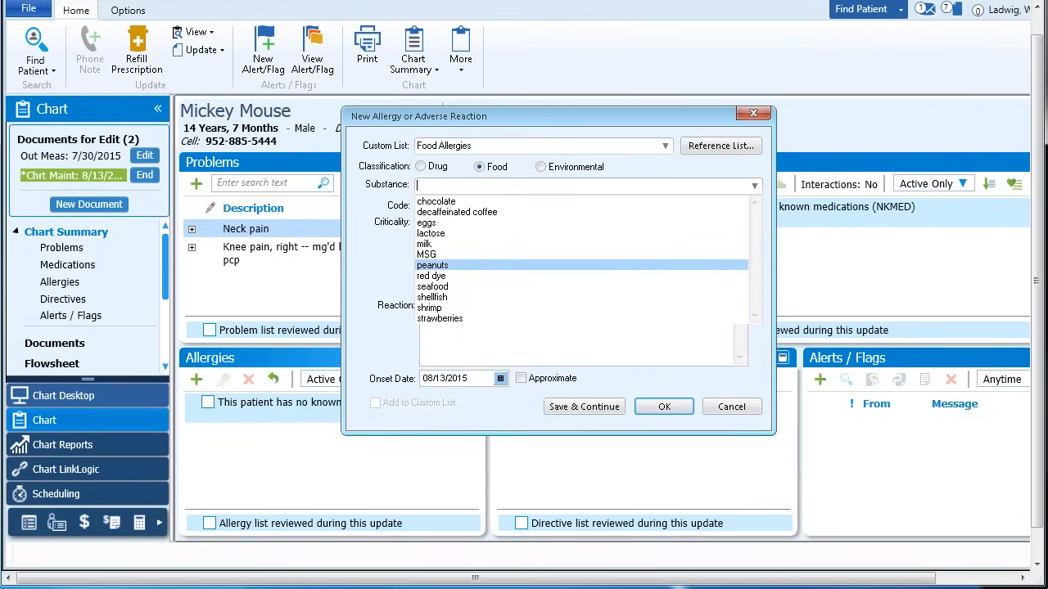
Try to add a food allergy to peanuts with a moderate reaction described as "rash and resp. issues"
{"action": "left_click", "coordinate": [432, 266]}
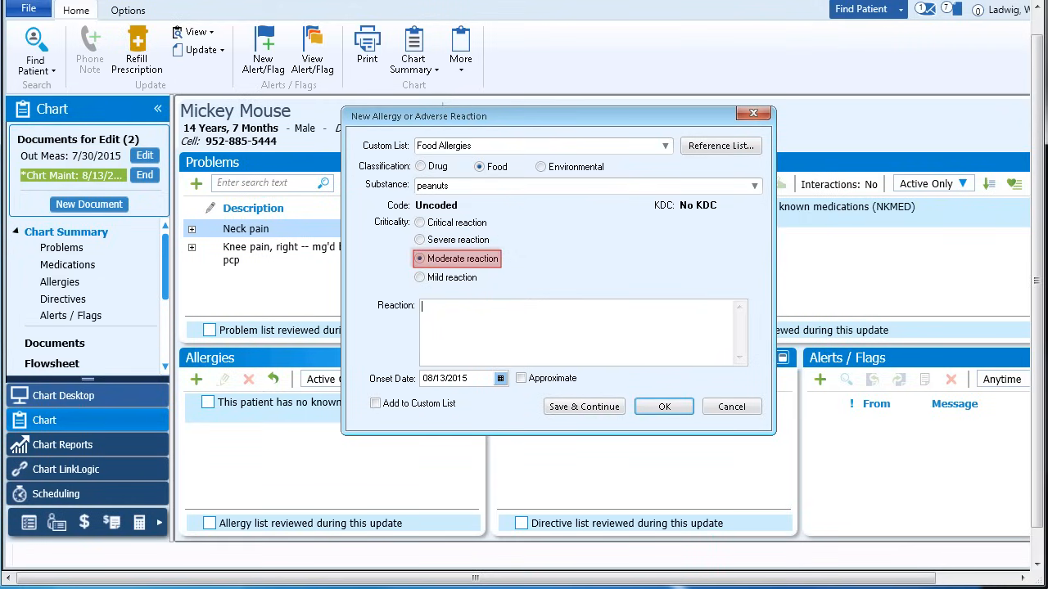
{"action": "type", "text": "rash and resp. issues"}
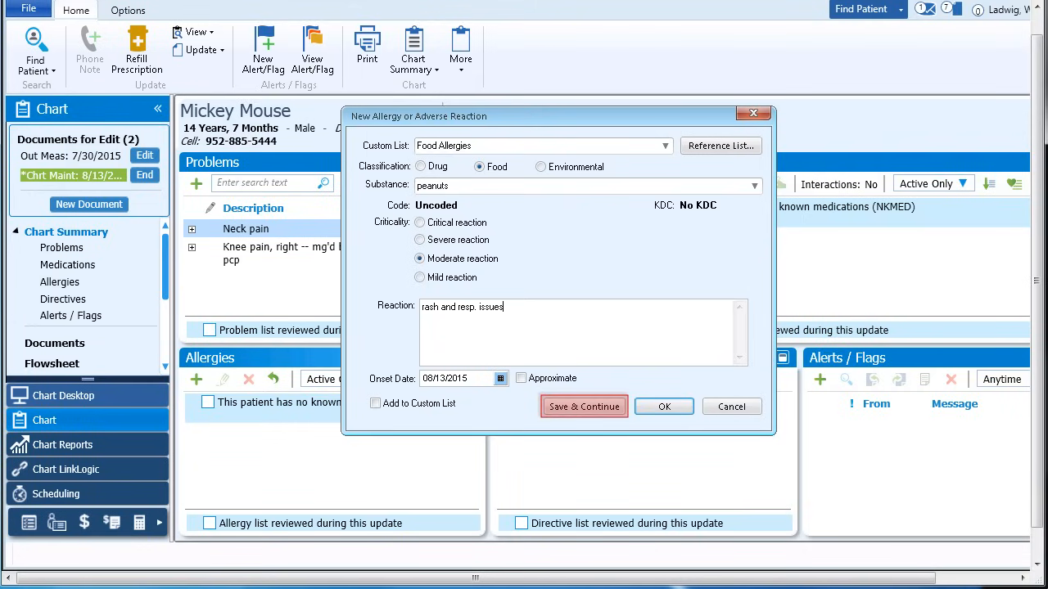
{"action": "key", "text": "Return"}
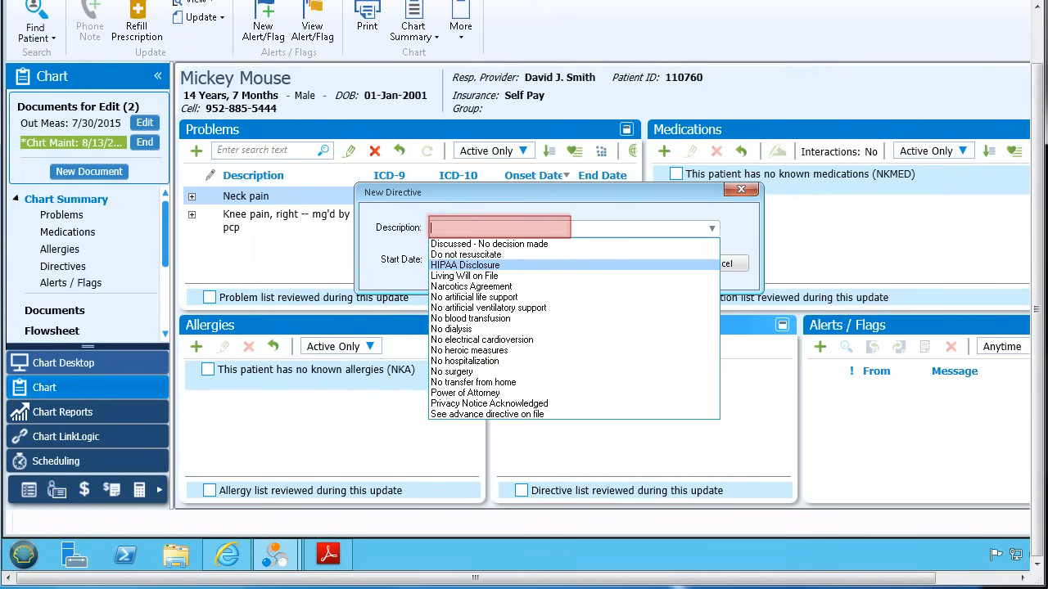
Add a HIPAA Disclosure directive with a start date of 08/13/2015 to the patient's chart
{"action": "left_click", "coordinate": [465, 266]}
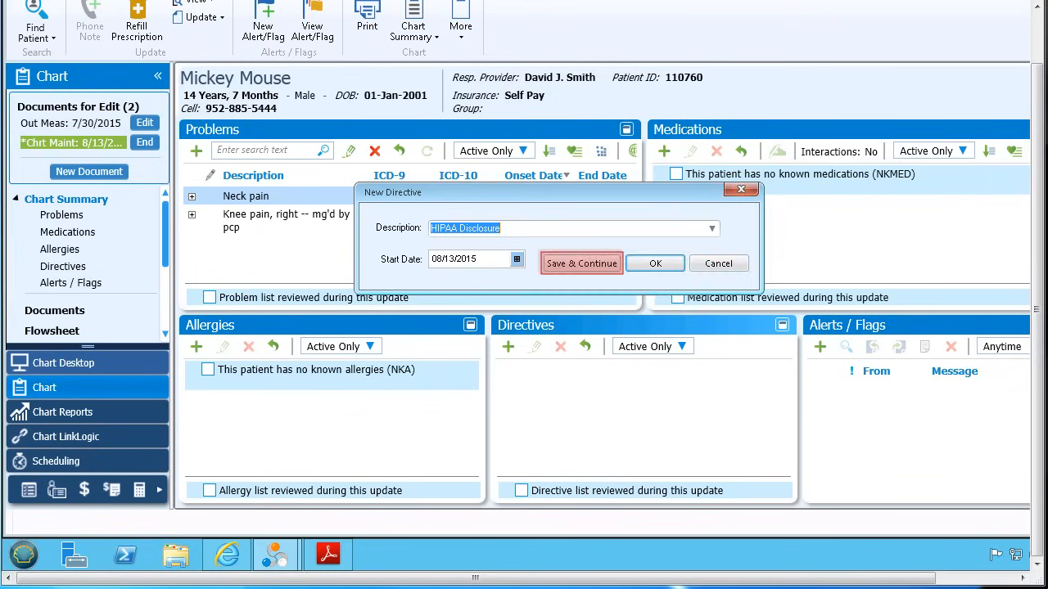
{"action": "key", "text": "Return"}
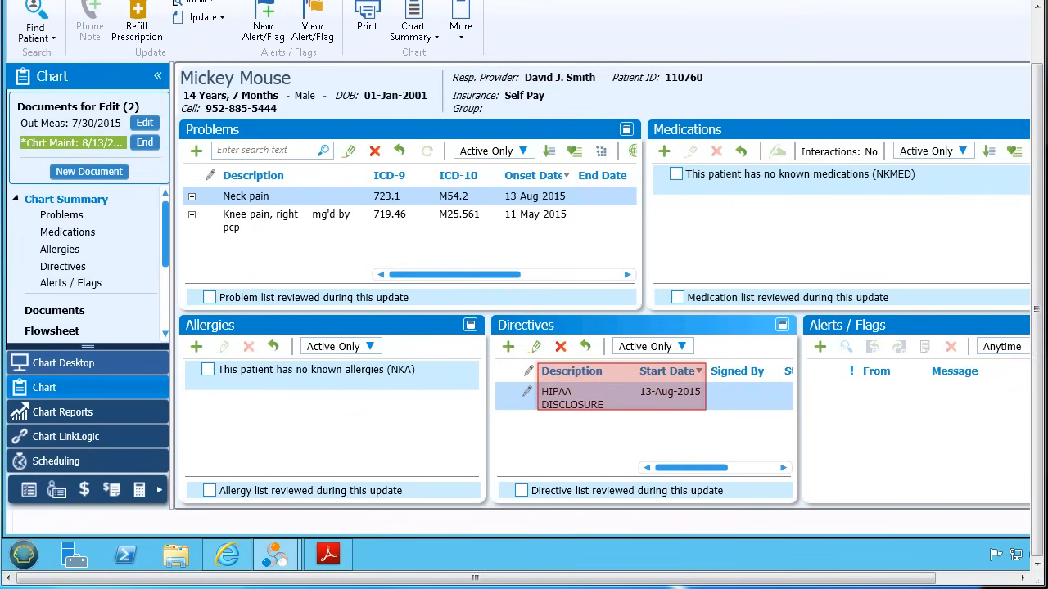
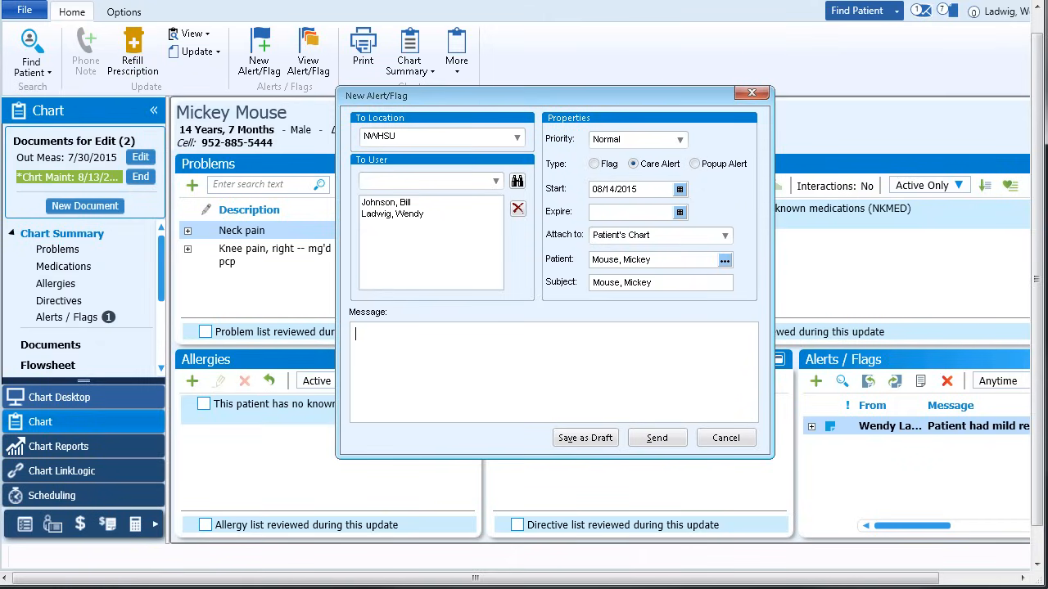
Write the care alert's message as "Patient had mild reaction to biofreeze after last appt."
{"action": "type", "text": "Patient had mild reaction to biofreeze after last appt."}
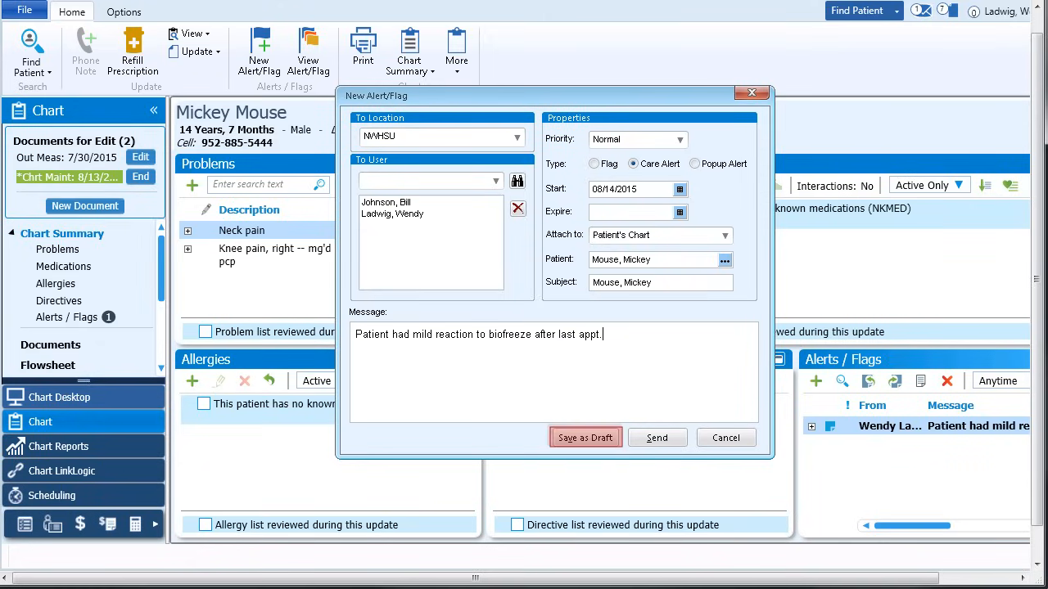